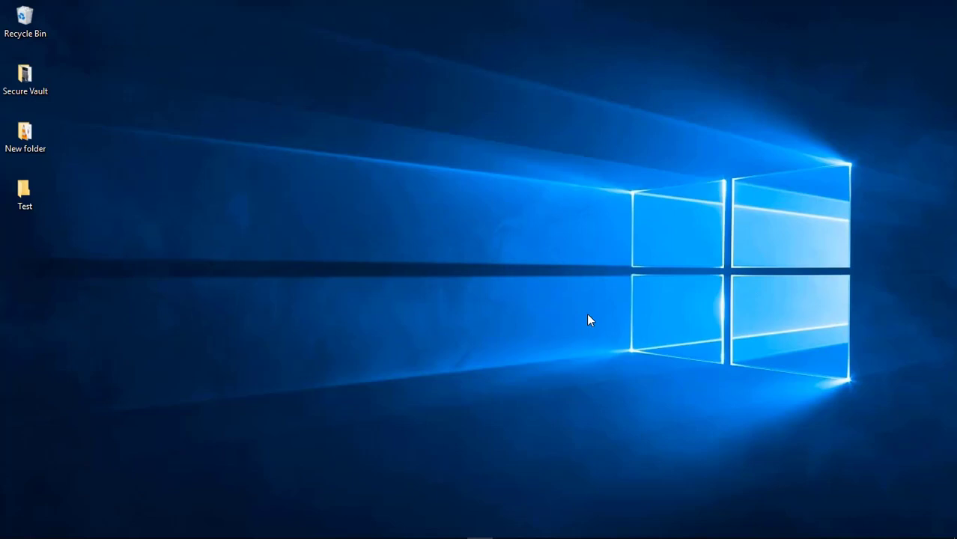
Close the unresponsive file window and open the Test folder from the desktop
mouse_move(326, 536)
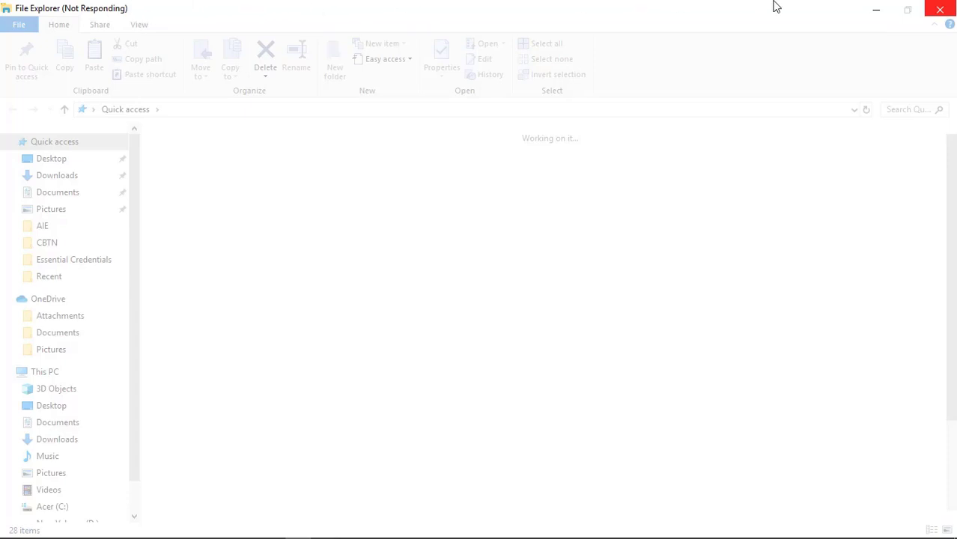
click(941, 13)
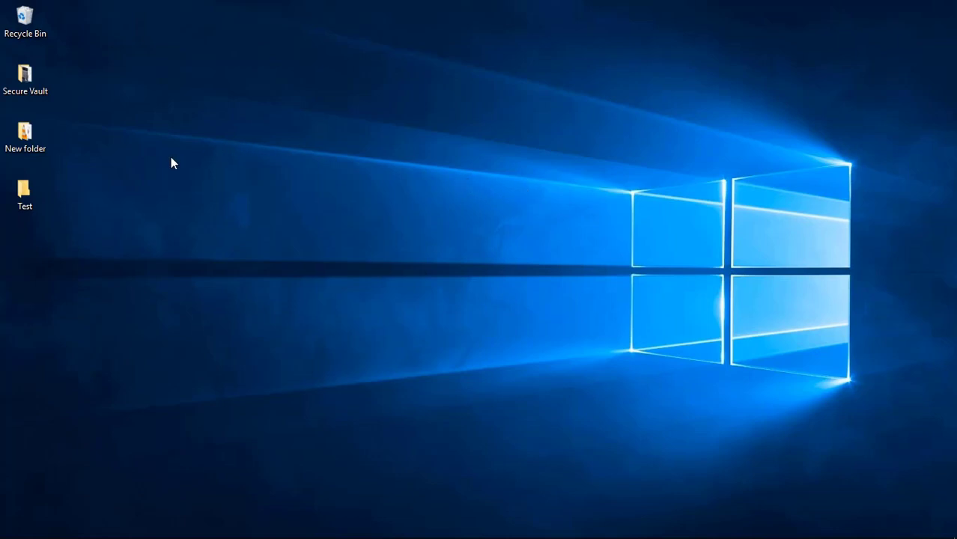
double_click(26, 199)
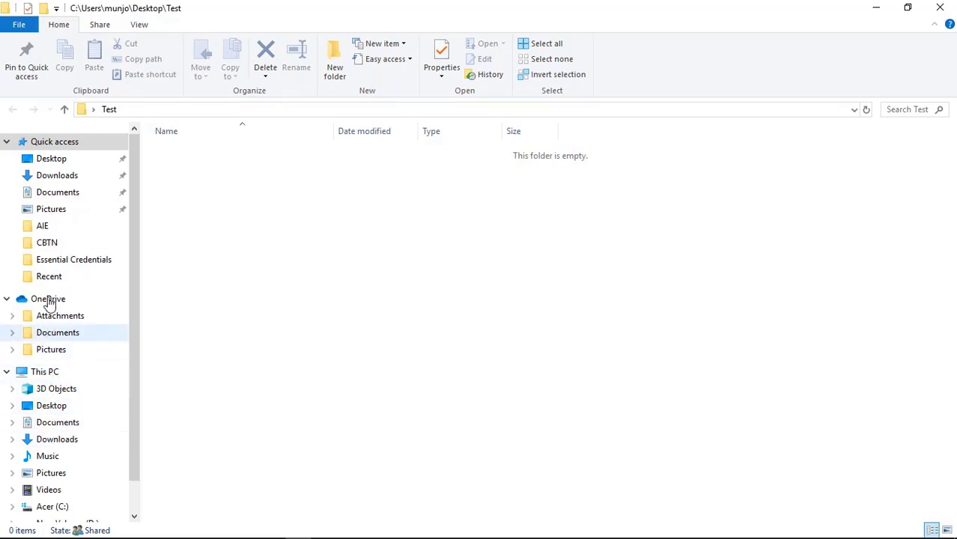
Browse the empty Test folder and the Music folder, return to Desktop, then show the desktop
click(64, 160)
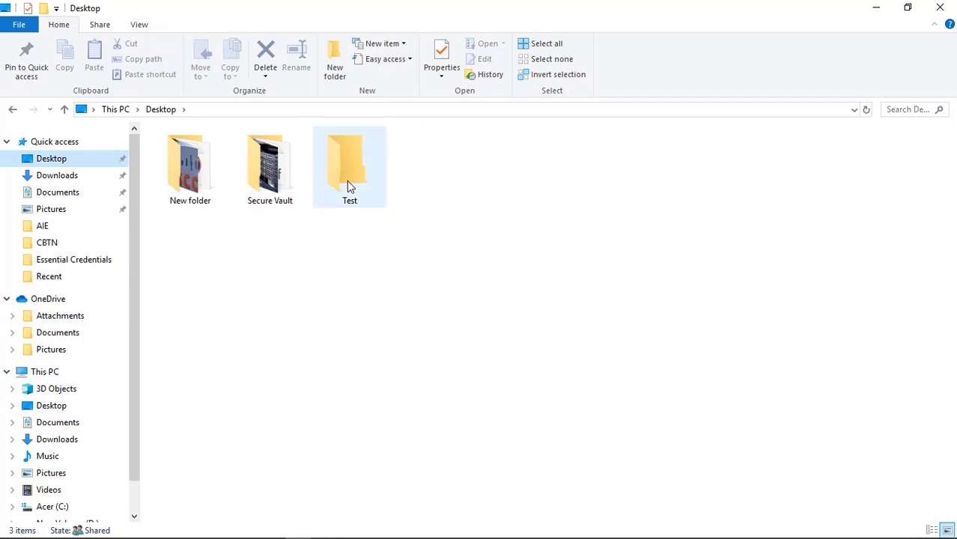
double_click(345, 176)
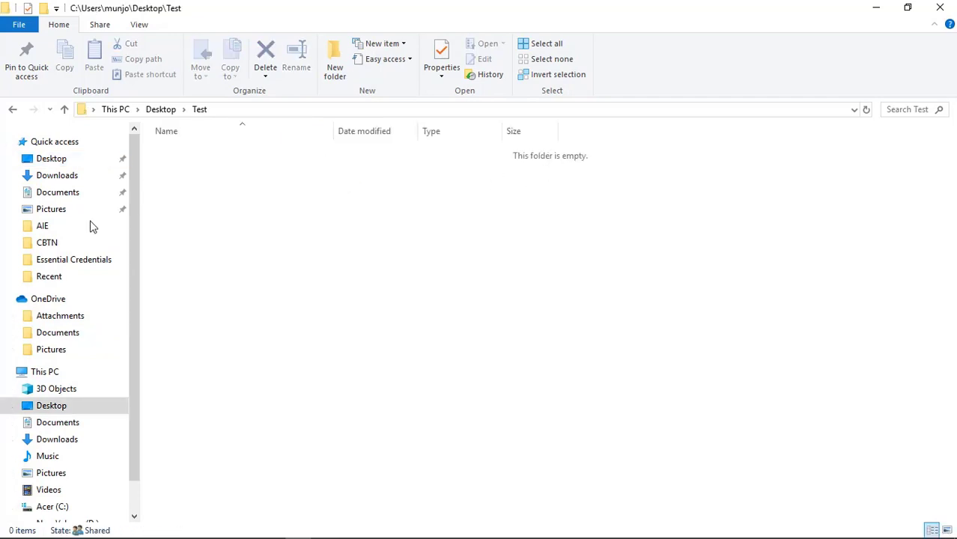
click(49, 458)
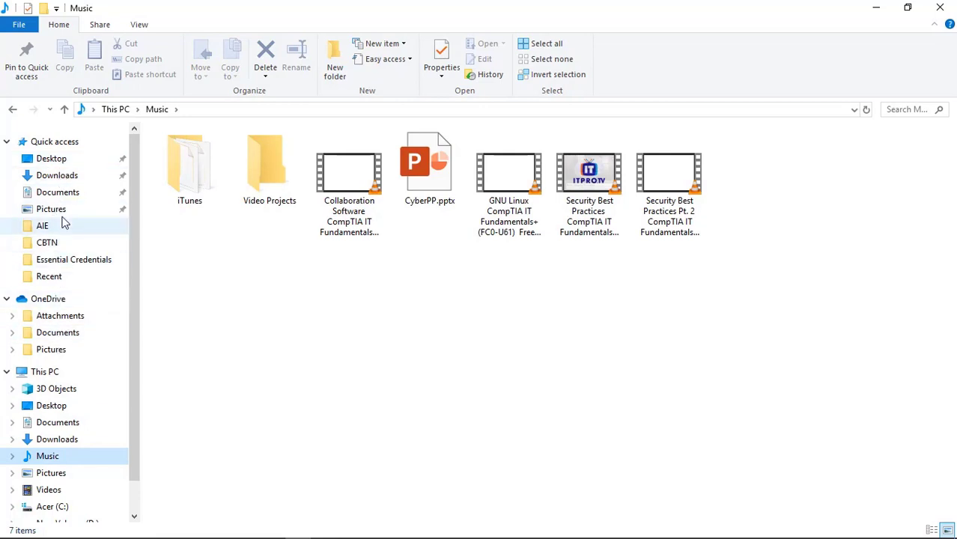
click(53, 159)
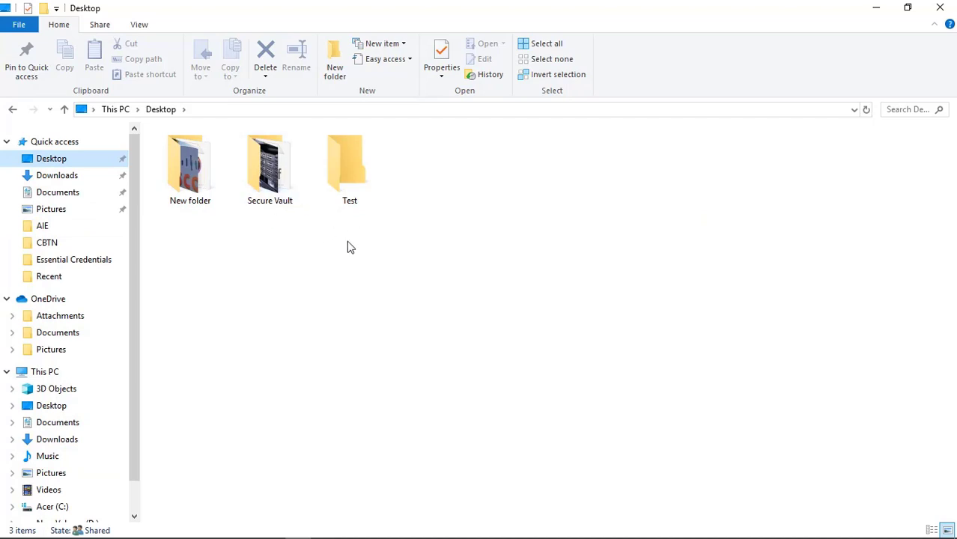
mouse_move(297, 533)
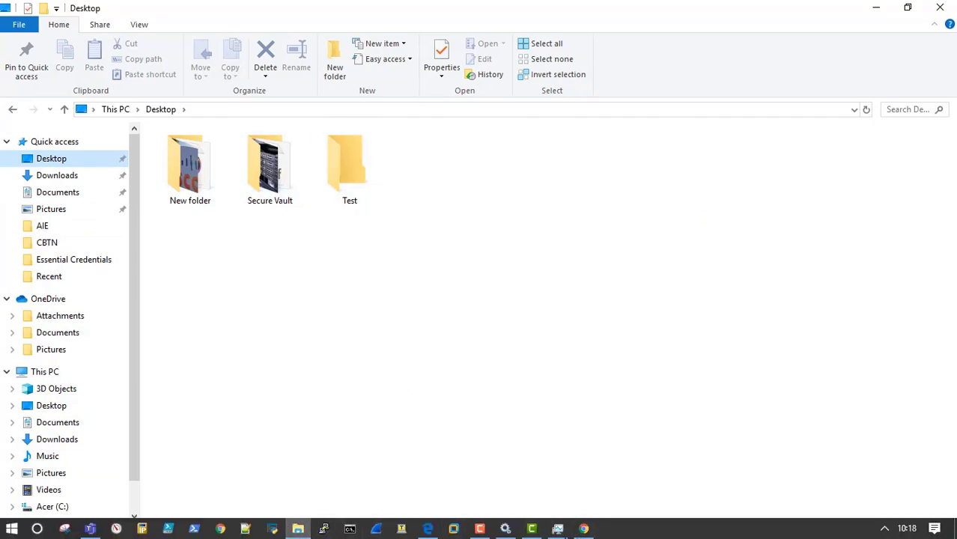
key(super+d)
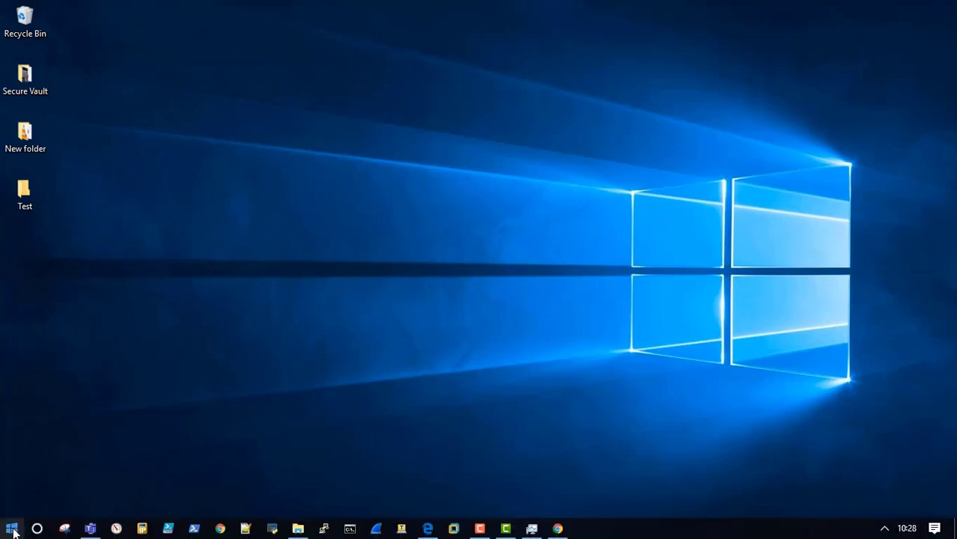
Launch MSCONFIG from the Run dialog using the 'mscon' autocomplete suggestion
right_click(13, 533)
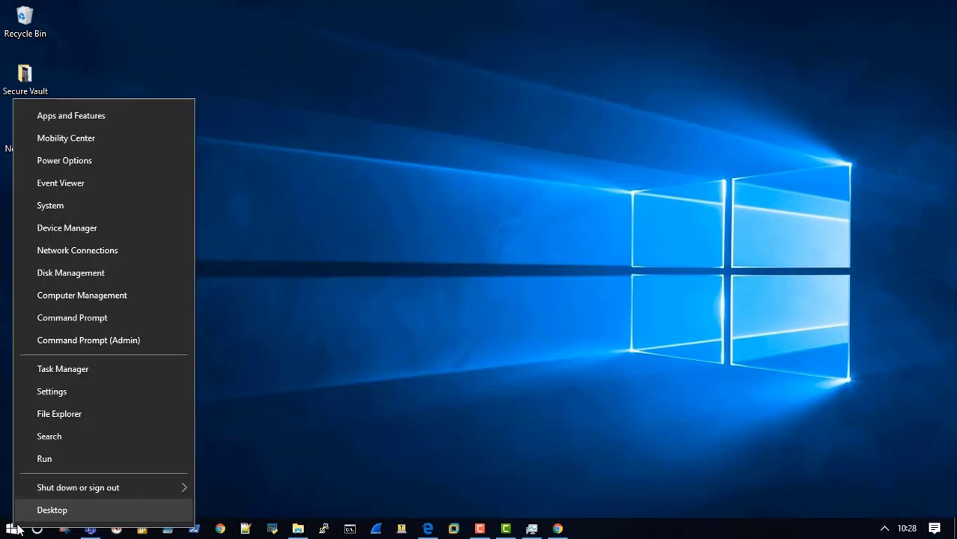
click(318, 458)
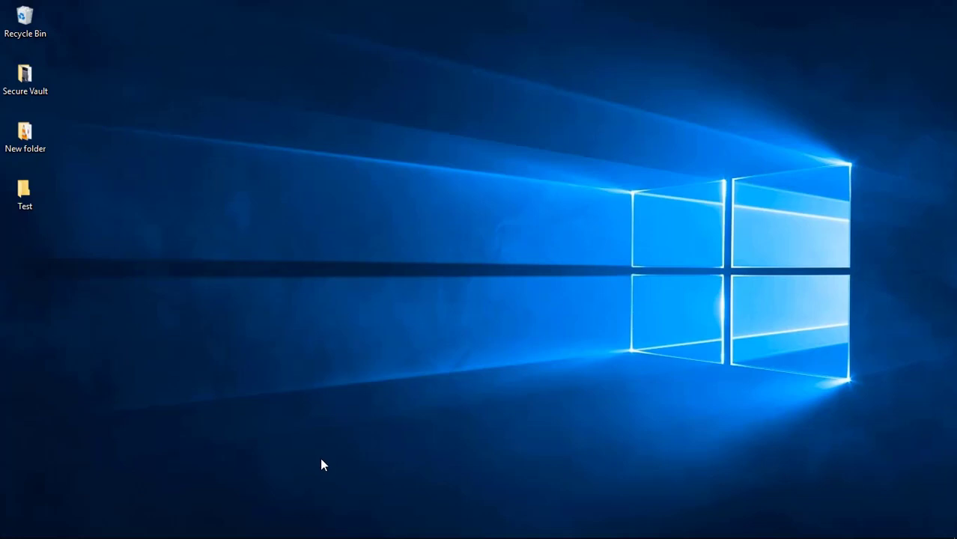
key(super+r)
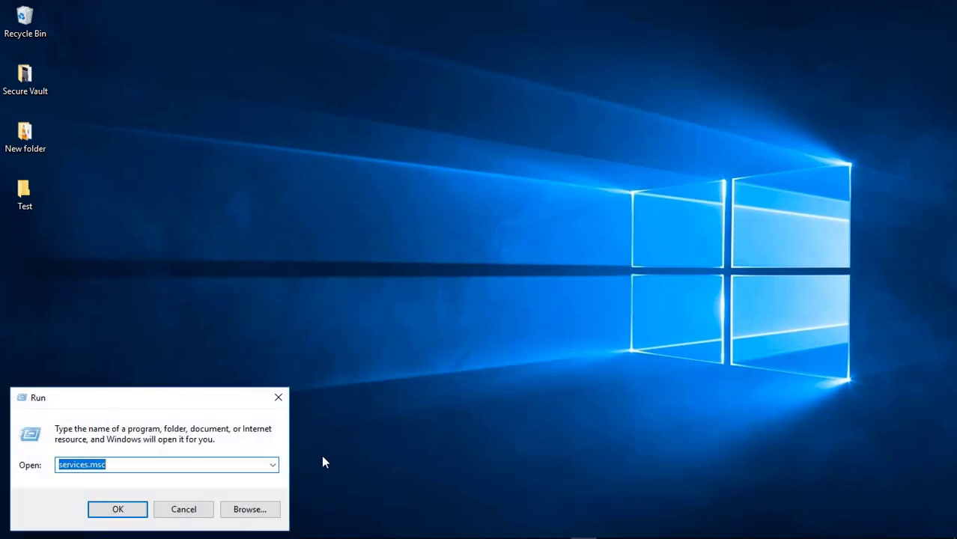
text(mscon)
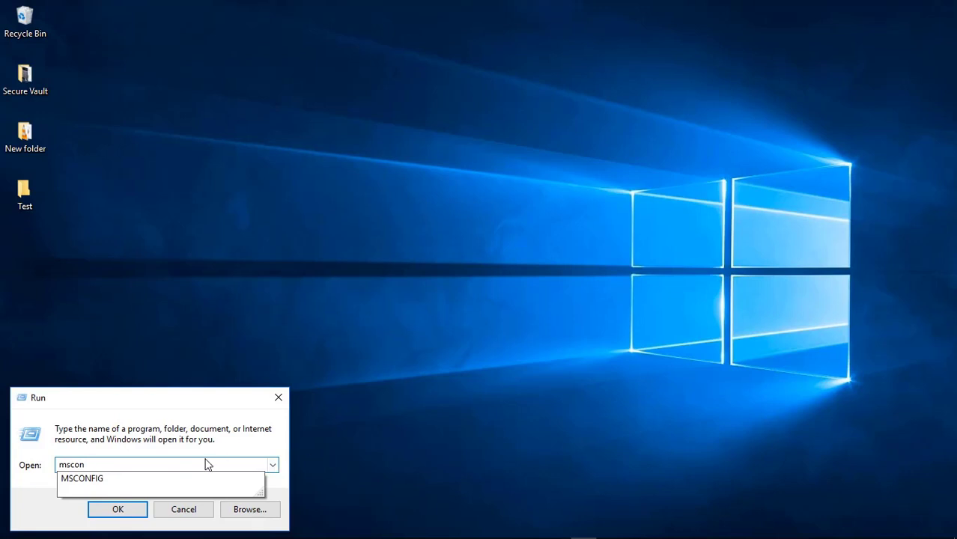
click(128, 479)
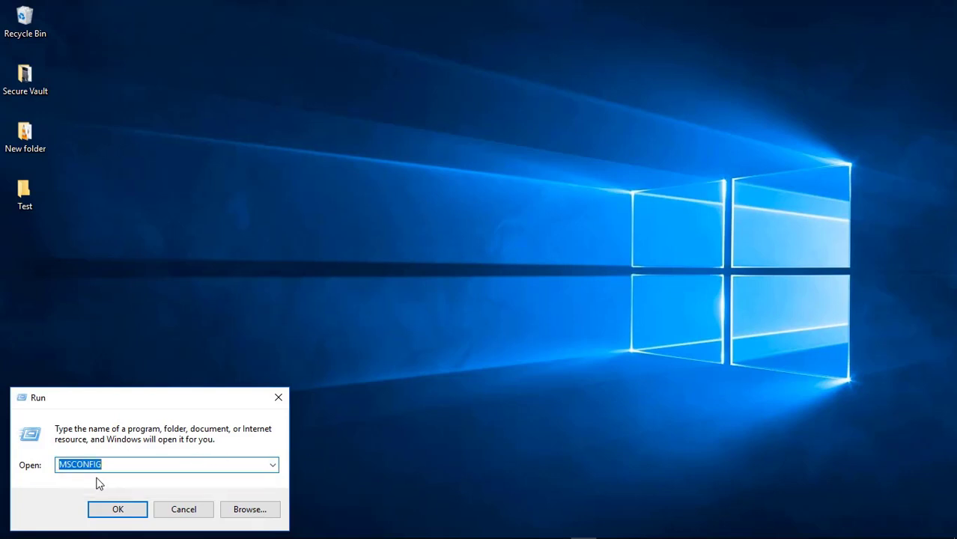
click(118, 510)
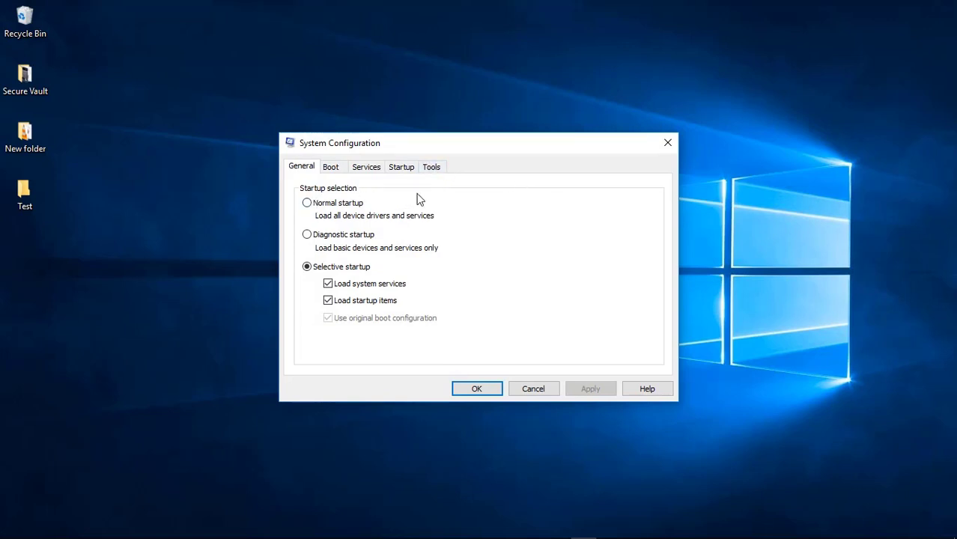
On the Services tab, hide Microsoft services, disable all the rest, apply, and go to Startup
click(364, 170)
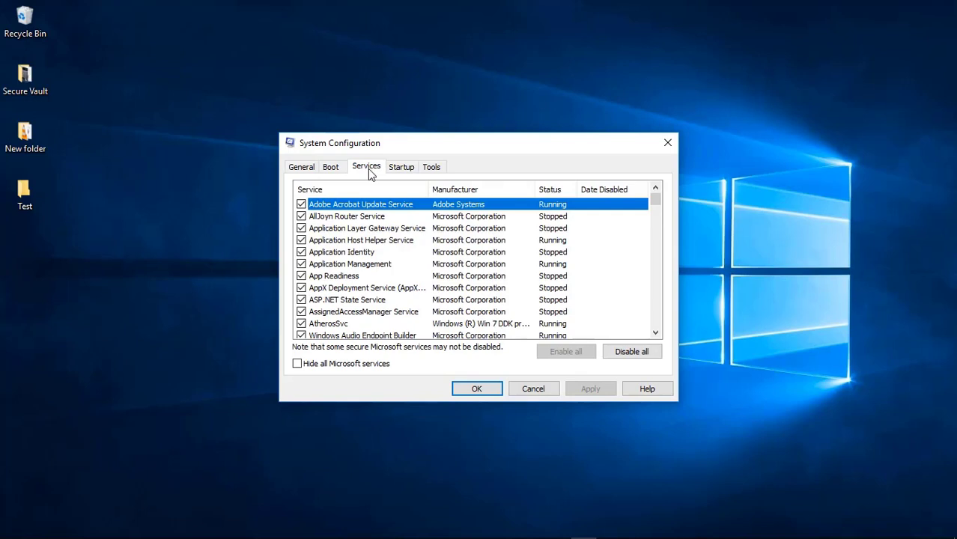
click(297, 364)
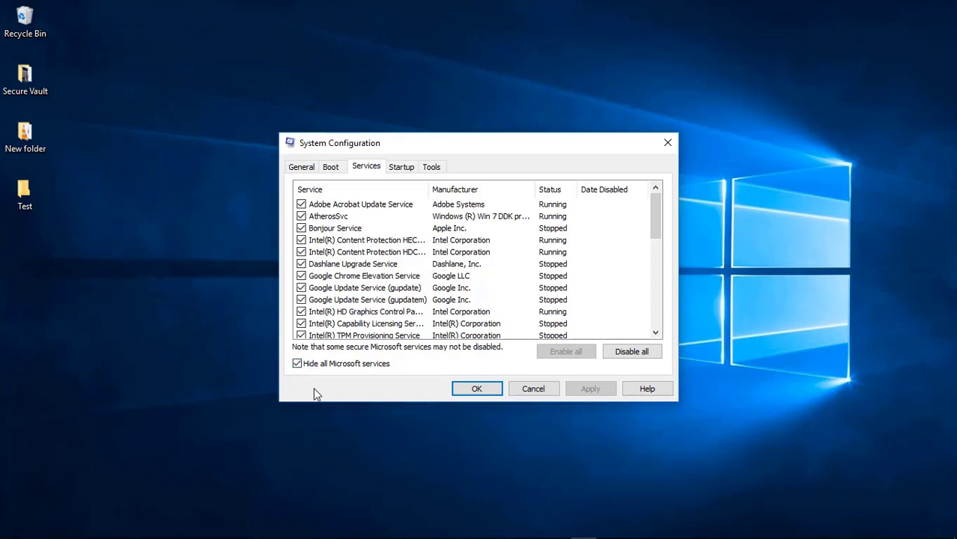
click(628, 357)
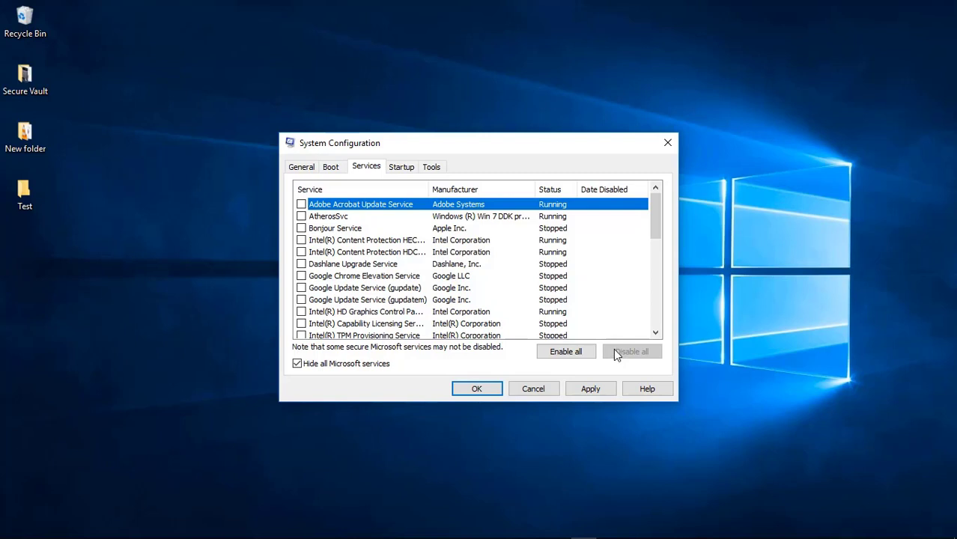
click(589, 390)
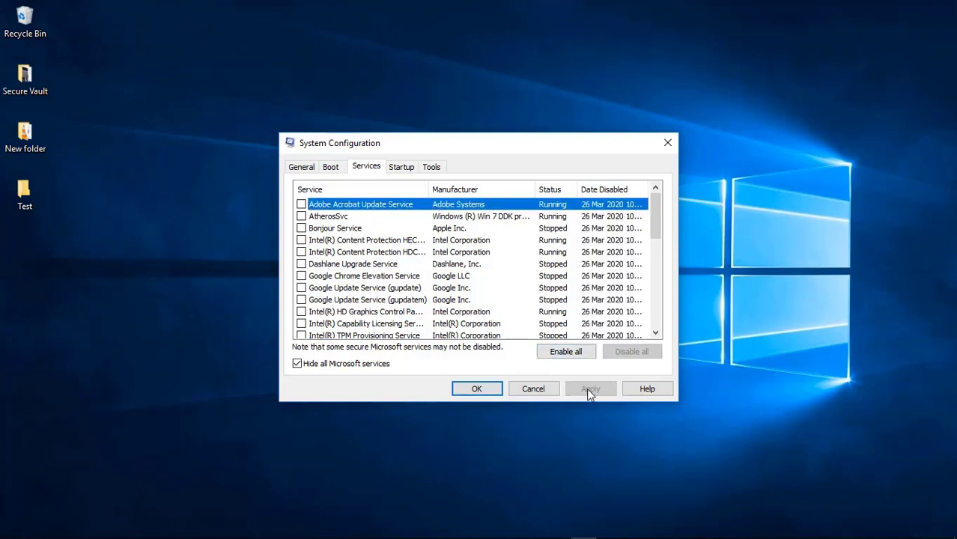
click(402, 167)
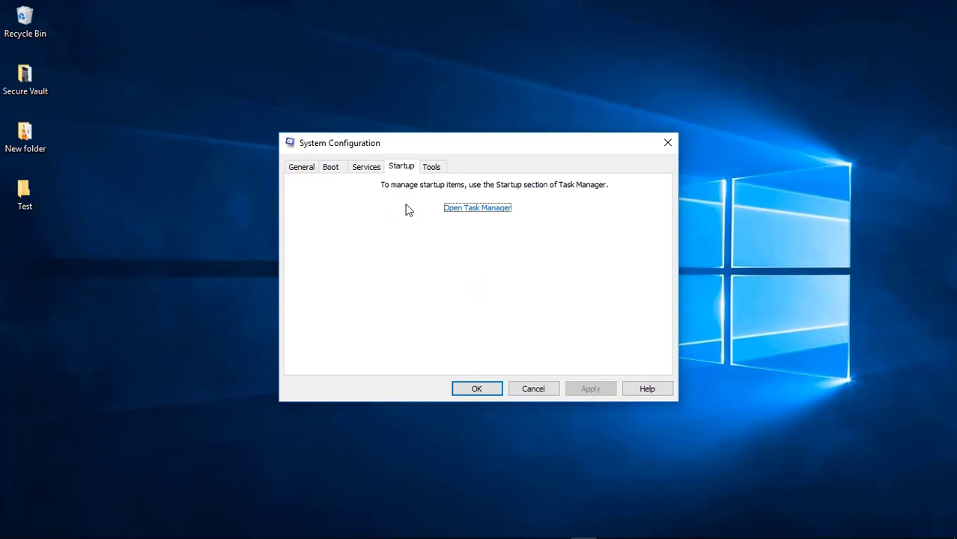
Disable Windows Defender, Skype for Business and Java Update Scheduler at startup, then close Task Manager
click(484, 209)
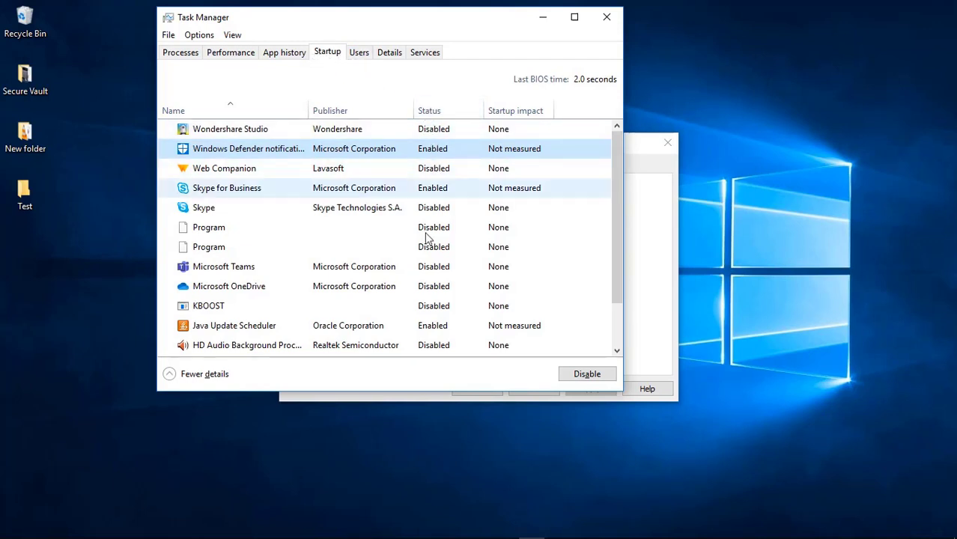
right_click(421, 153)
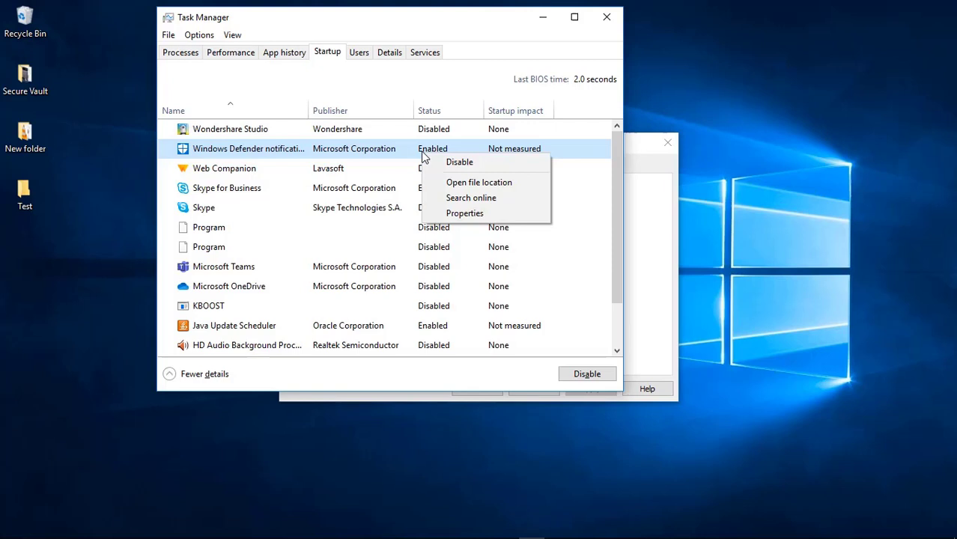
click(450, 162)
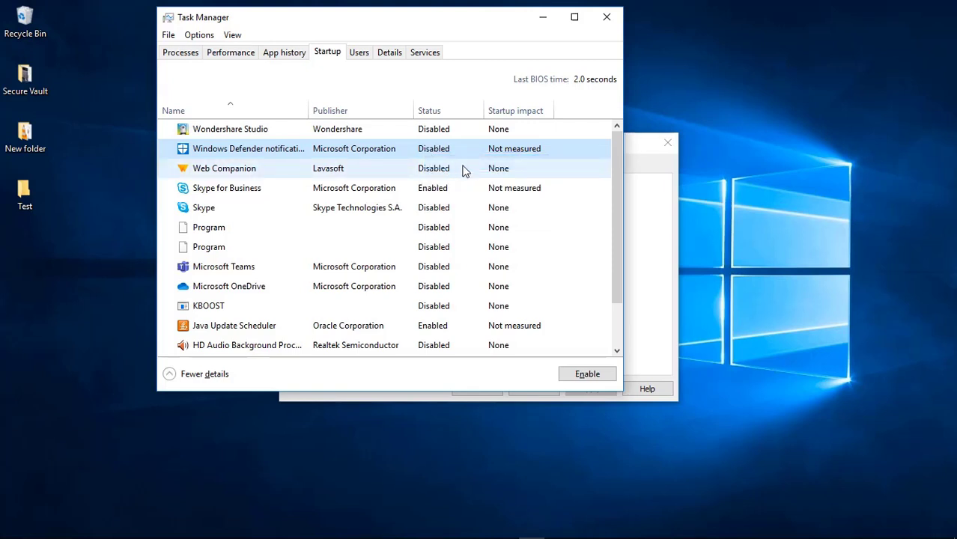
right_click(423, 196)
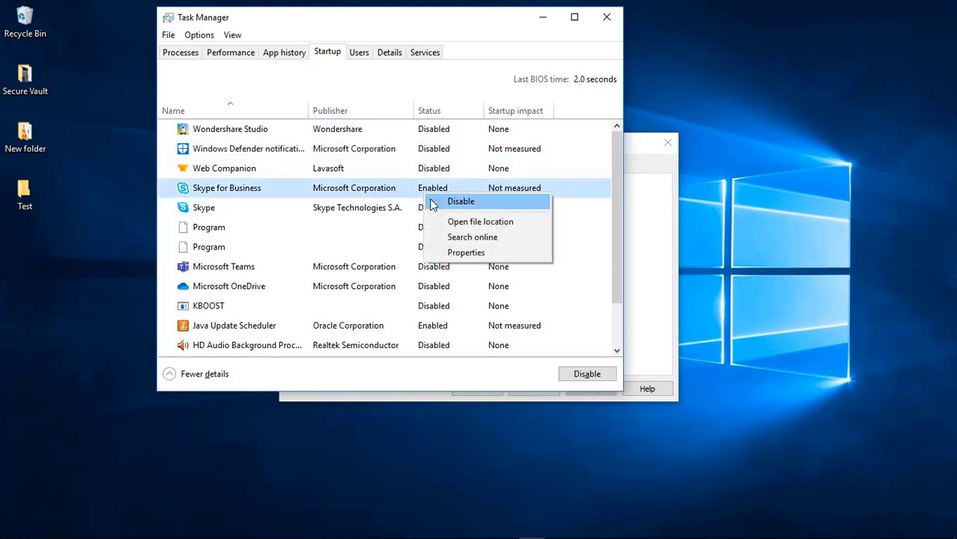
click(442, 203)
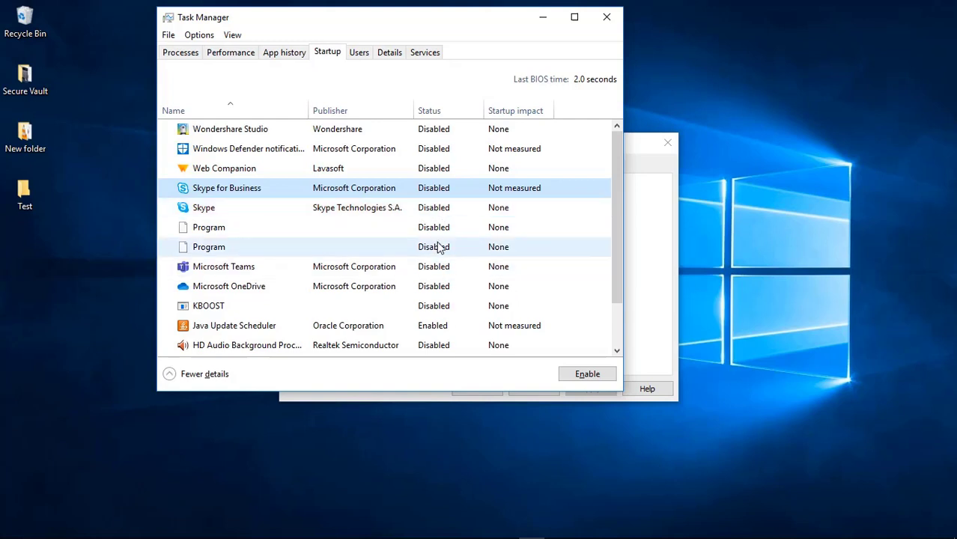
right_click(441, 326)
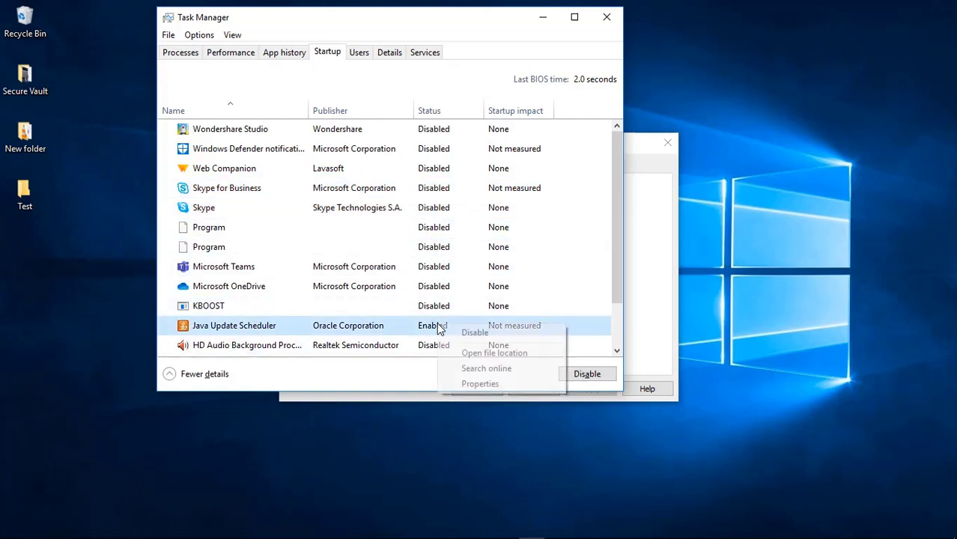
click(466, 334)
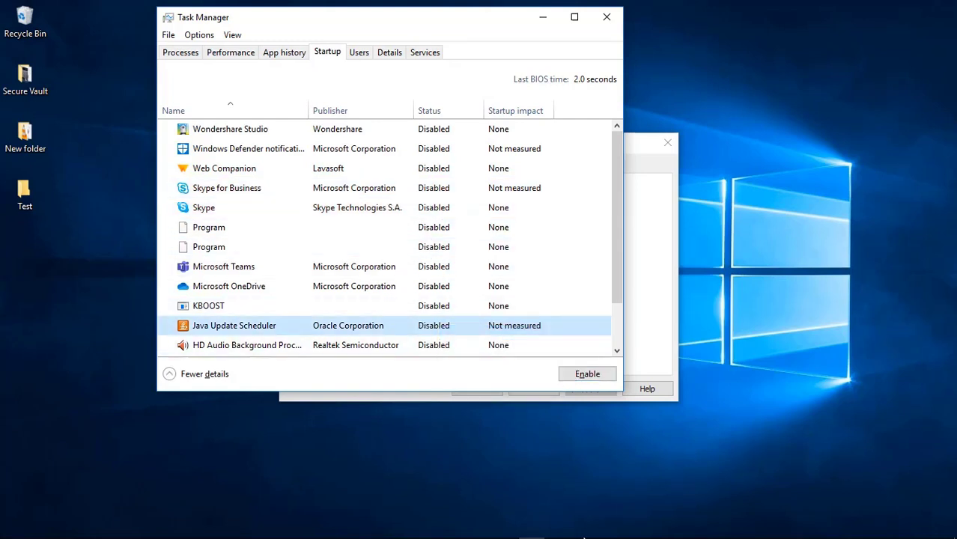
click(604, 23)
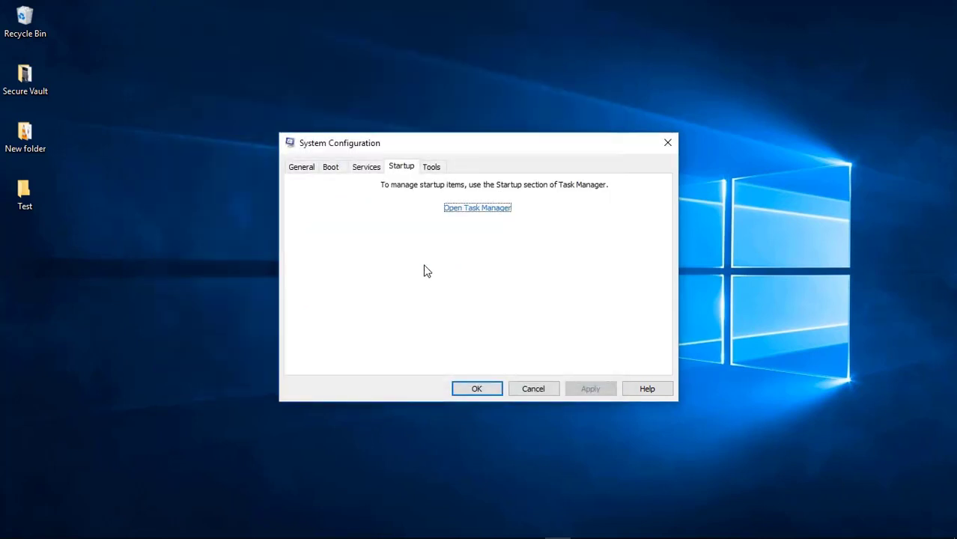
Accept System Configuration's changes with OK and dismiss the restart prompt
click(474, 389)
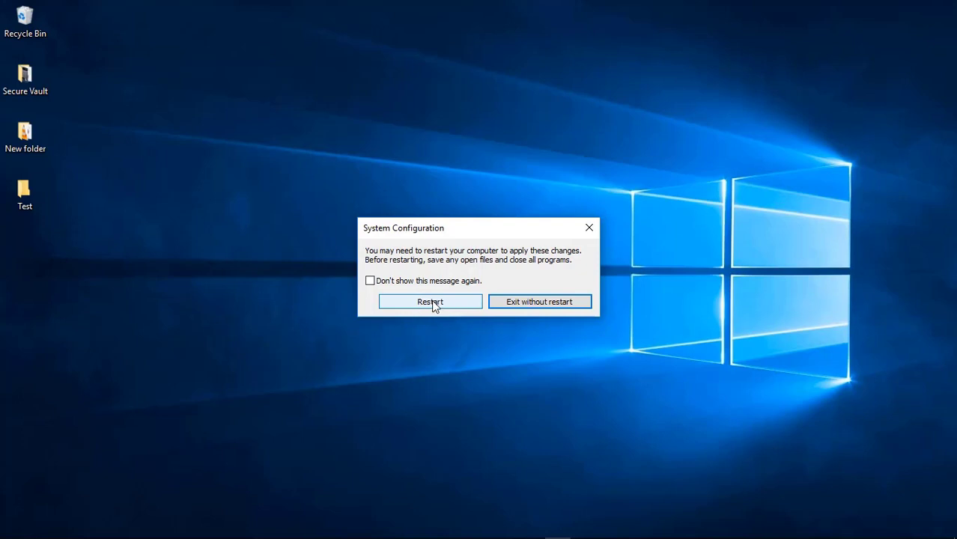
click(433, 302)
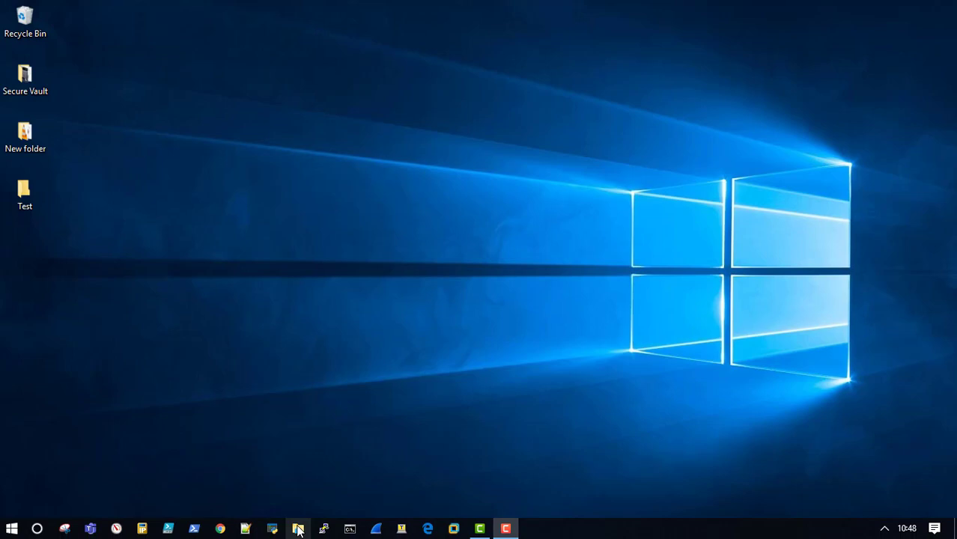
click(299, 528)
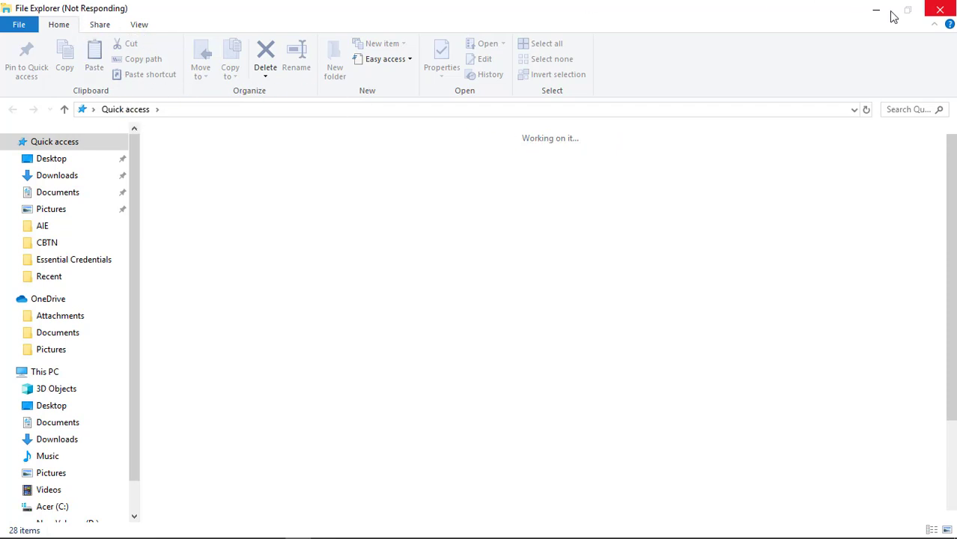
click(942, 10)
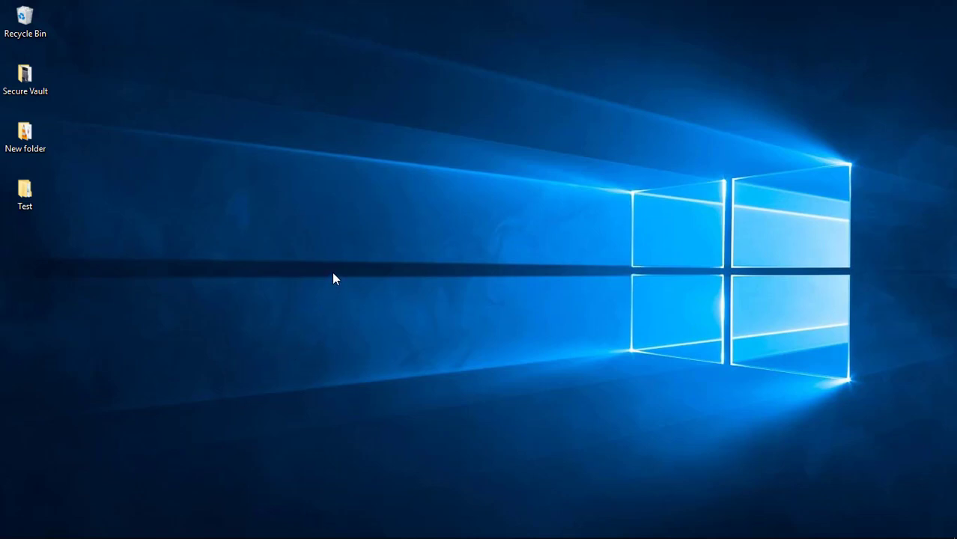
Open the Test folder and bring up Folder Options from the View ribbon
click(23, 196)
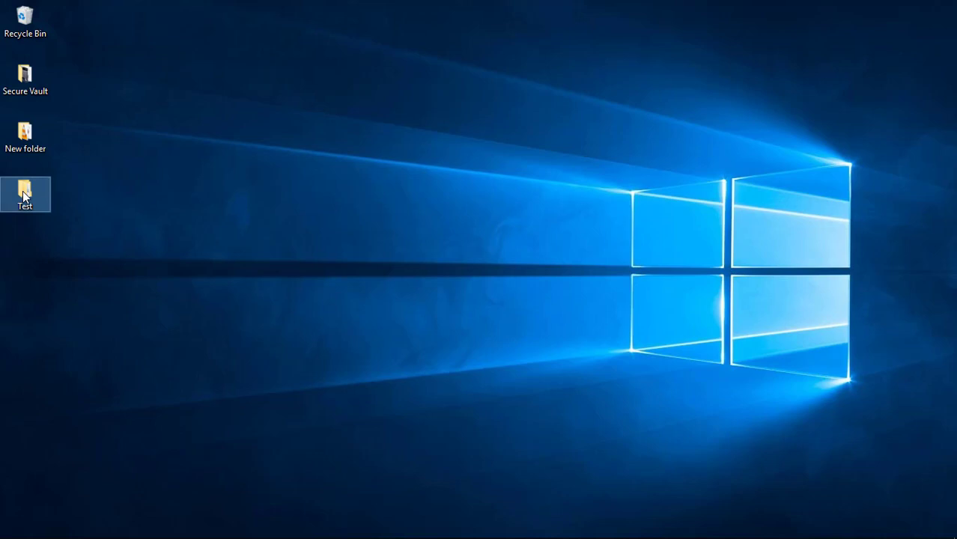
double_click(19, 200)
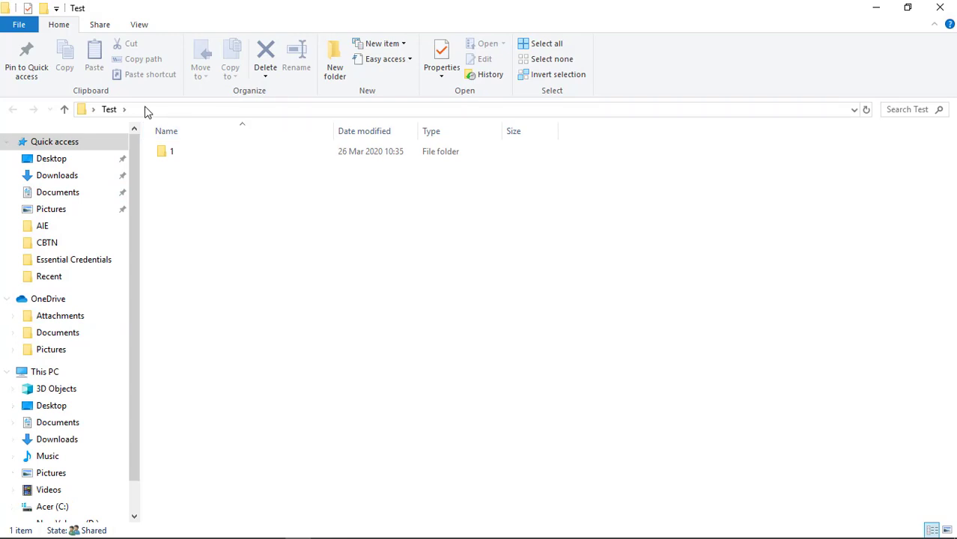
click(139, 27)
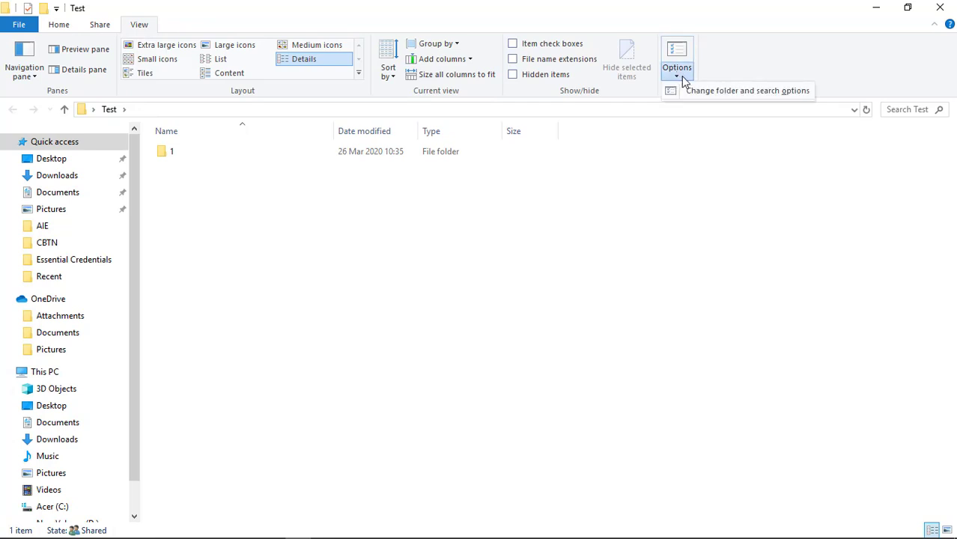
click(743, 96)
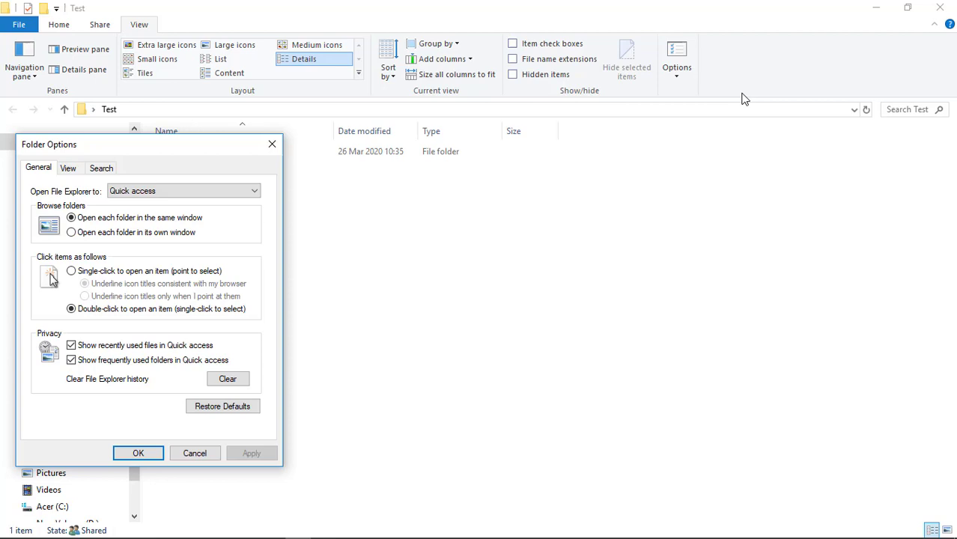
drag(179, 147, 266, 86)
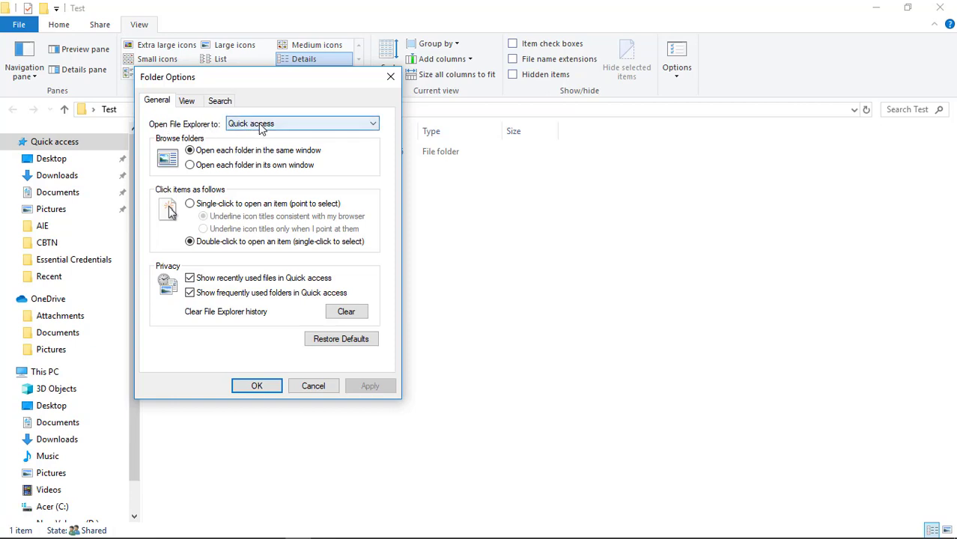
Set 'Open File Explorer to' This PC, apply it, and close Folder Options
click(367, 127)
click(238, 144)
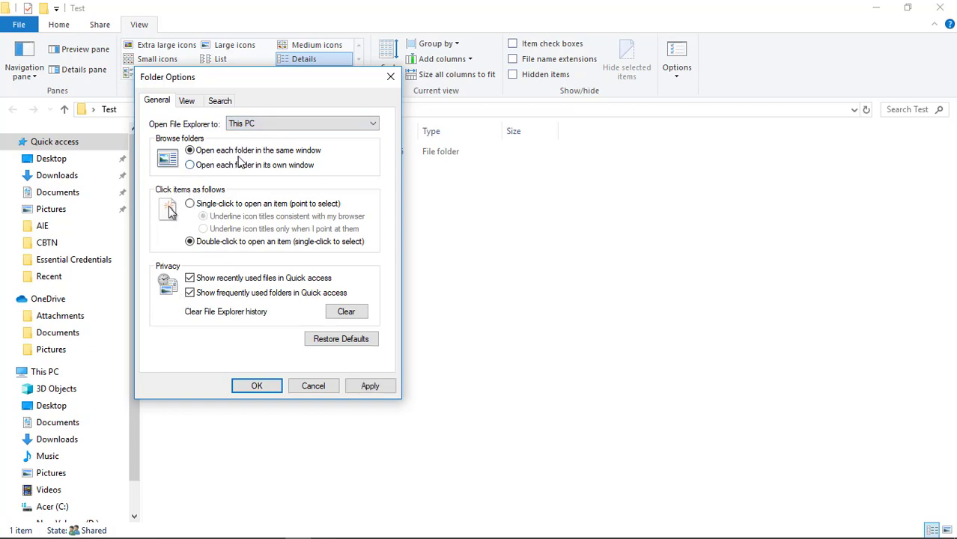
click(373, 387)
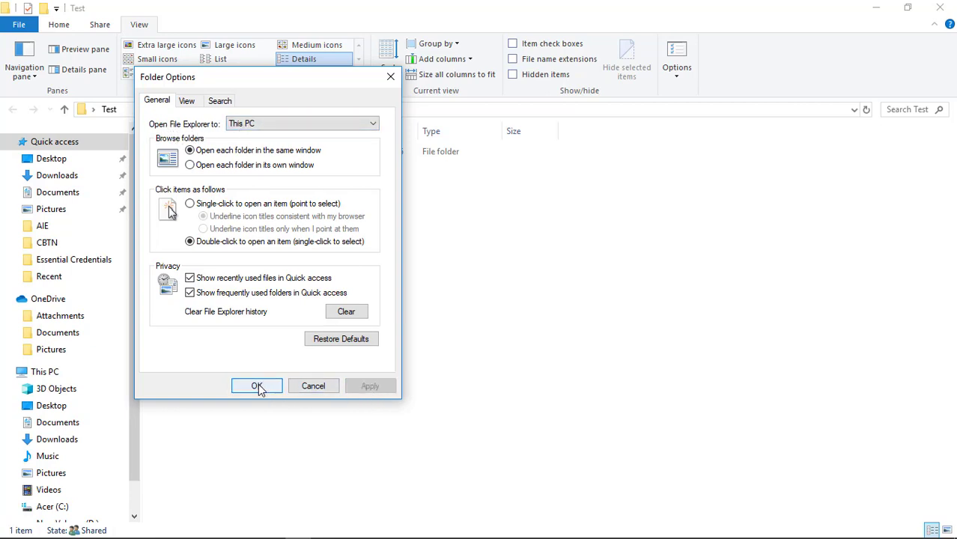
click(257, 386)
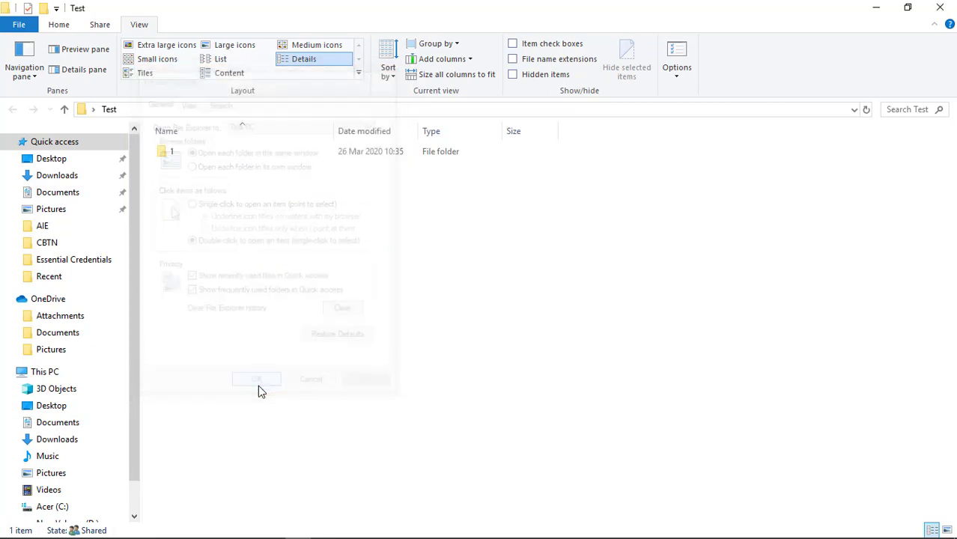
Close the Test window, open a fresh File Explorer at This PC, and open New Volume (D:)
click(947, 7)
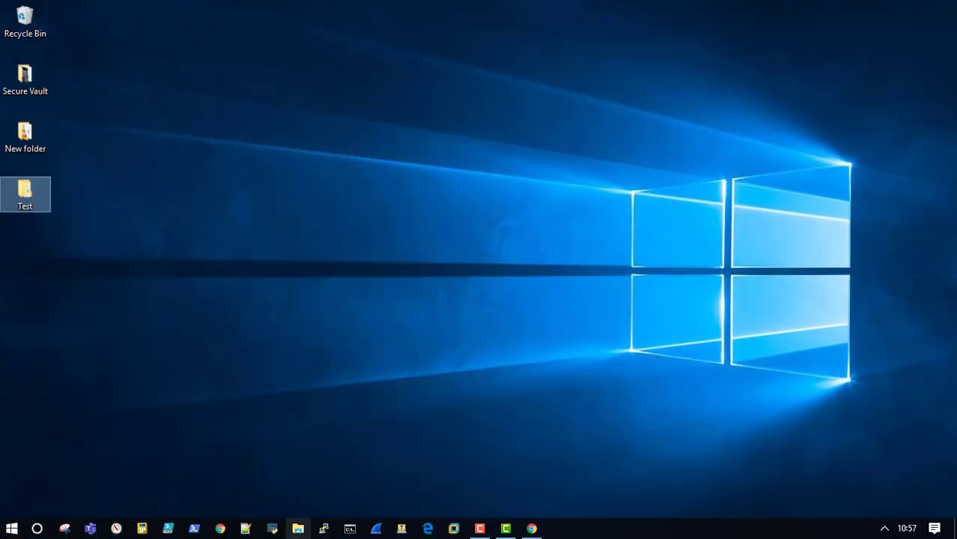
click(298, 528)
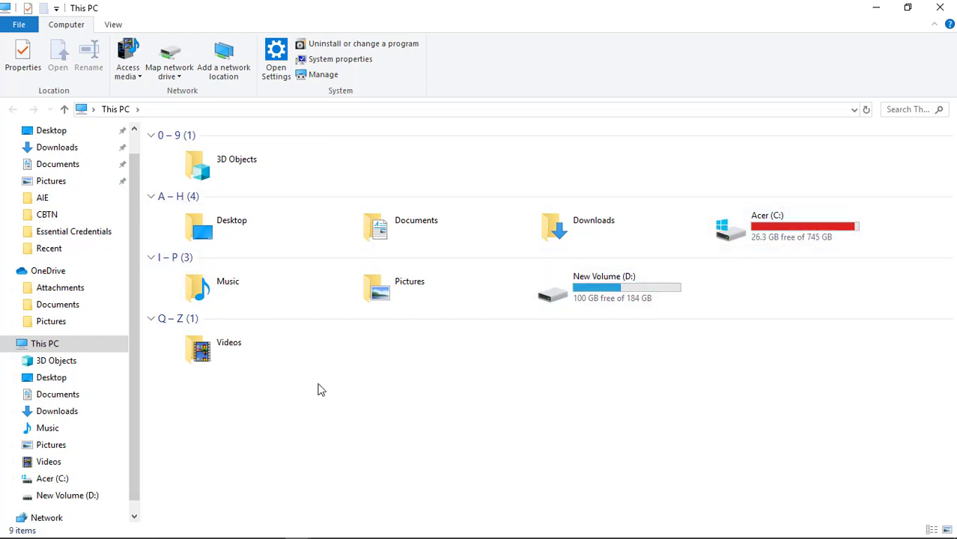
click(588, 292)
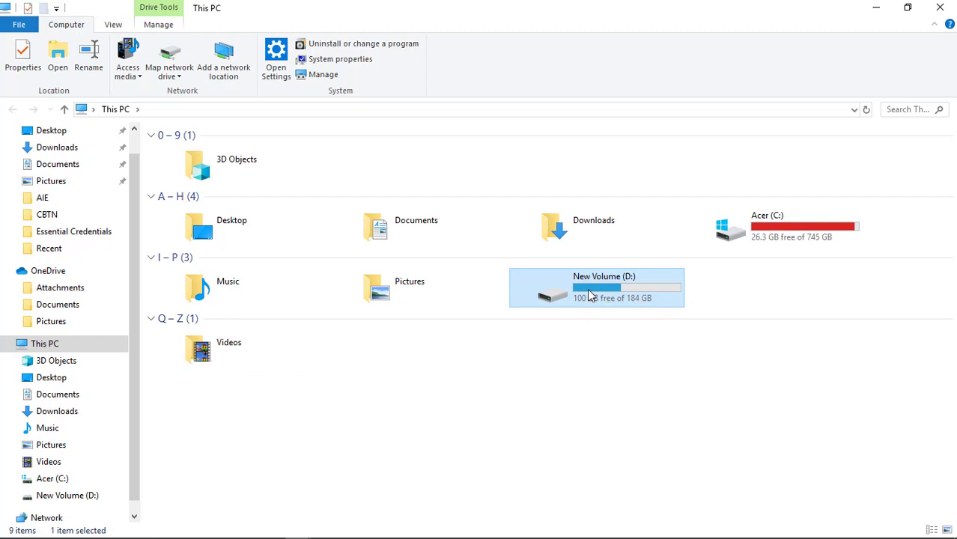
double_click(588, 293)
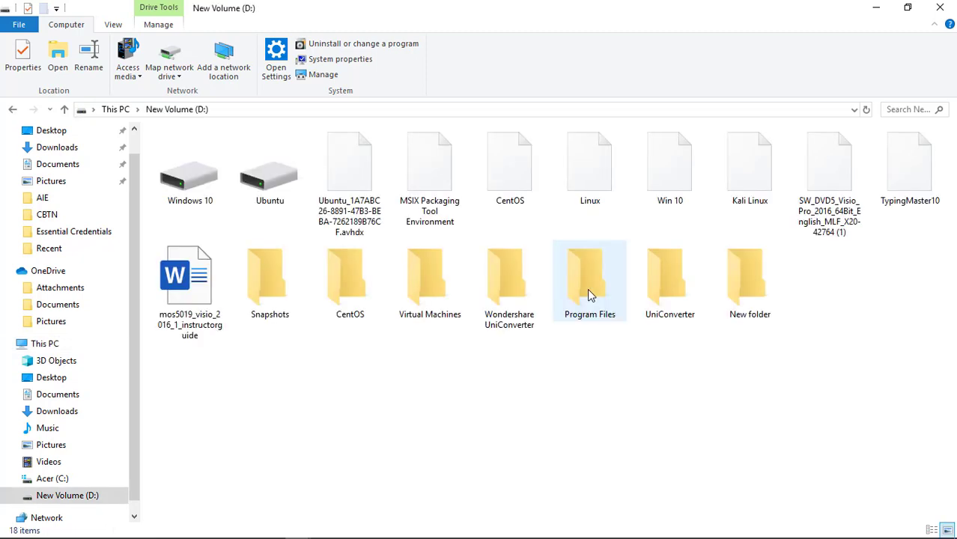
Go back to This PC and close the File Explorer window
click(12, 109)
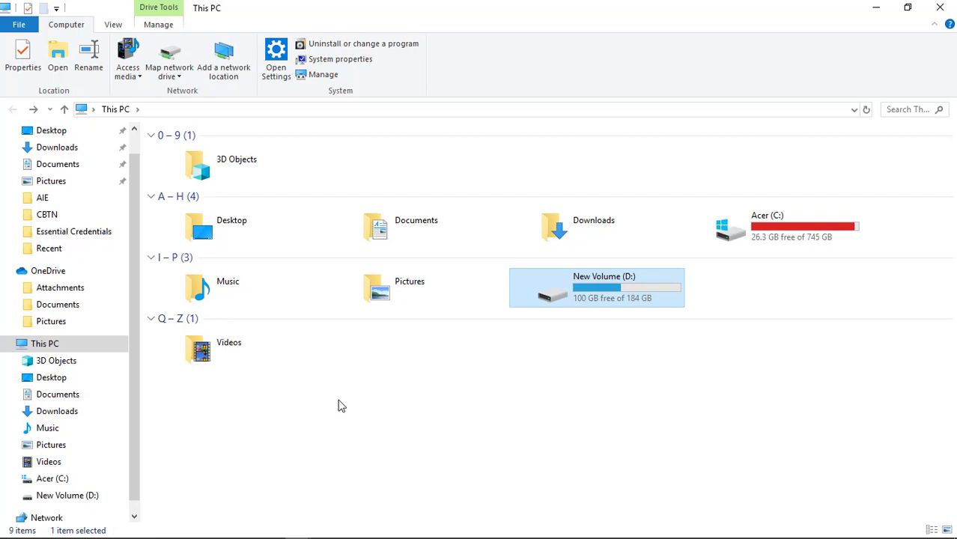
click(940, 9)
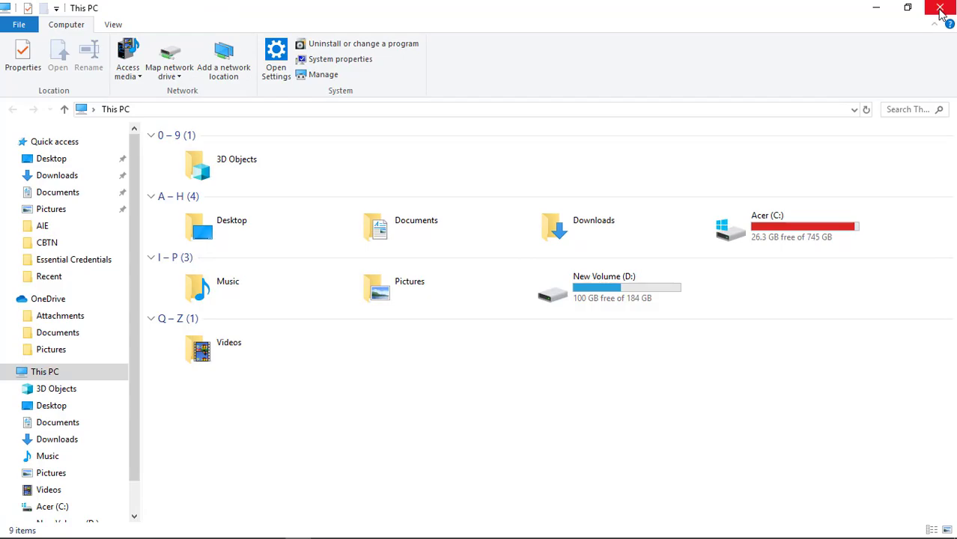
click(940, 9)
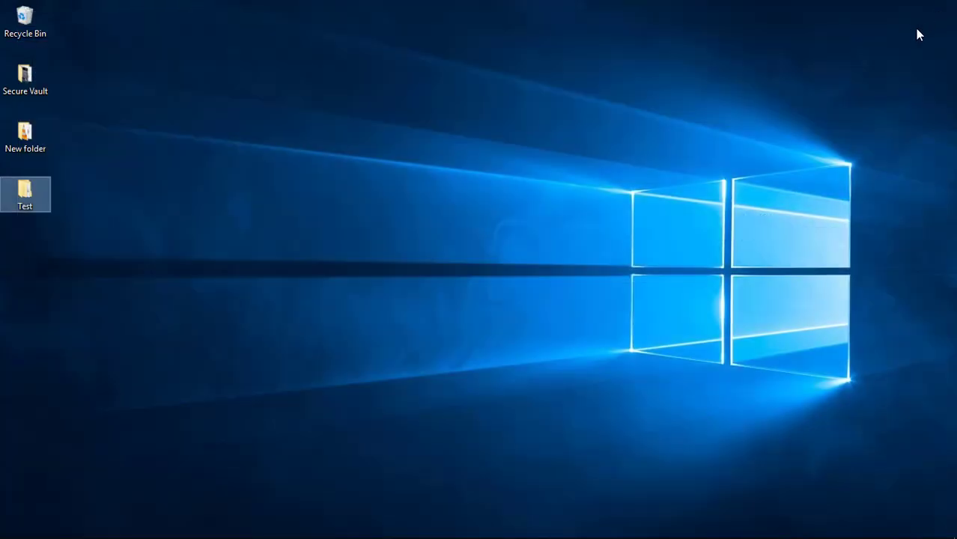